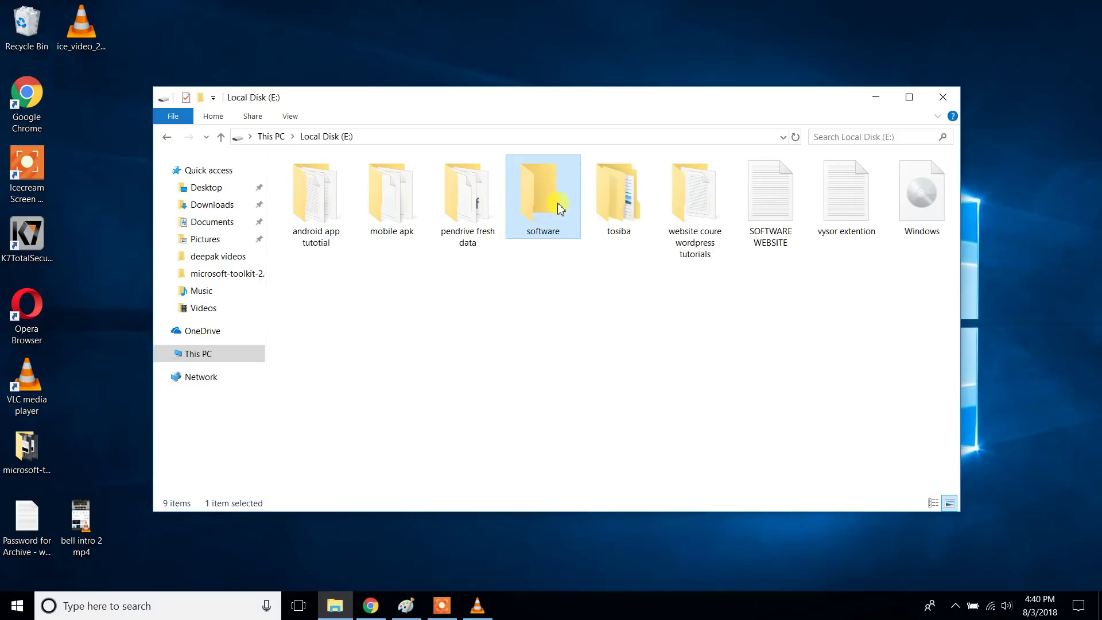
Play the desktop video "bell intro 2 mp4" in full screen and minimize the player after watching.
{"action": "mouse_move", "coordinate": [560, 208]}
{"action": "left_click", "coordinate": [876, 98]}
{"action": "double_click", "coordinate": [91, 508]}
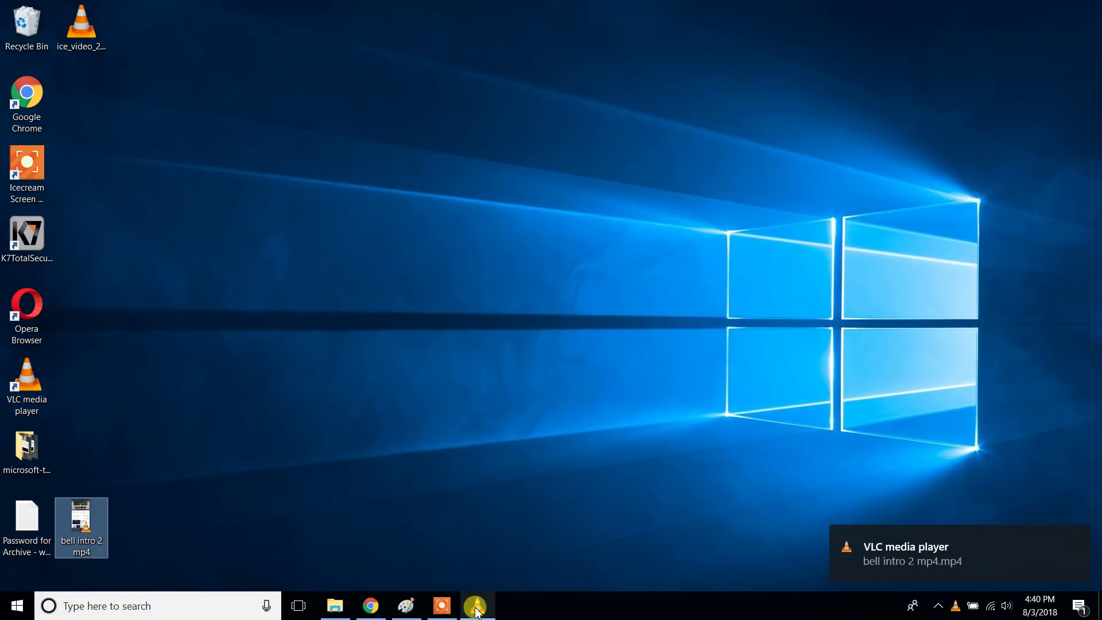
{"action": "double_click", "coordinate": [157, 348]}
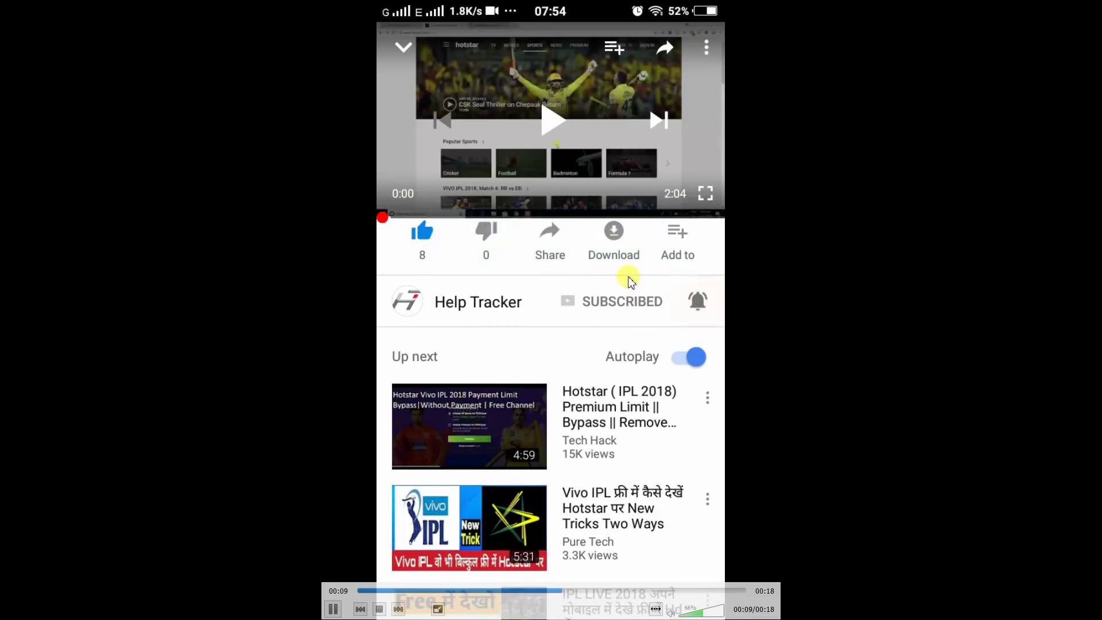
{"action": "key", "text": "Escape"}
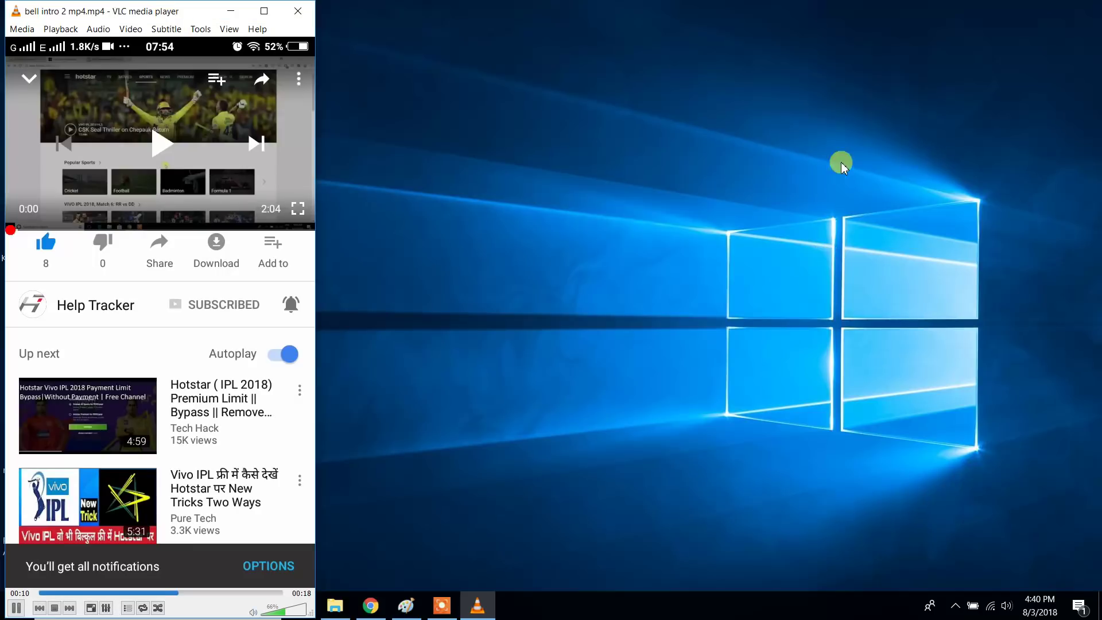
{"action": "left_click", "coordinate": [227, 11]}
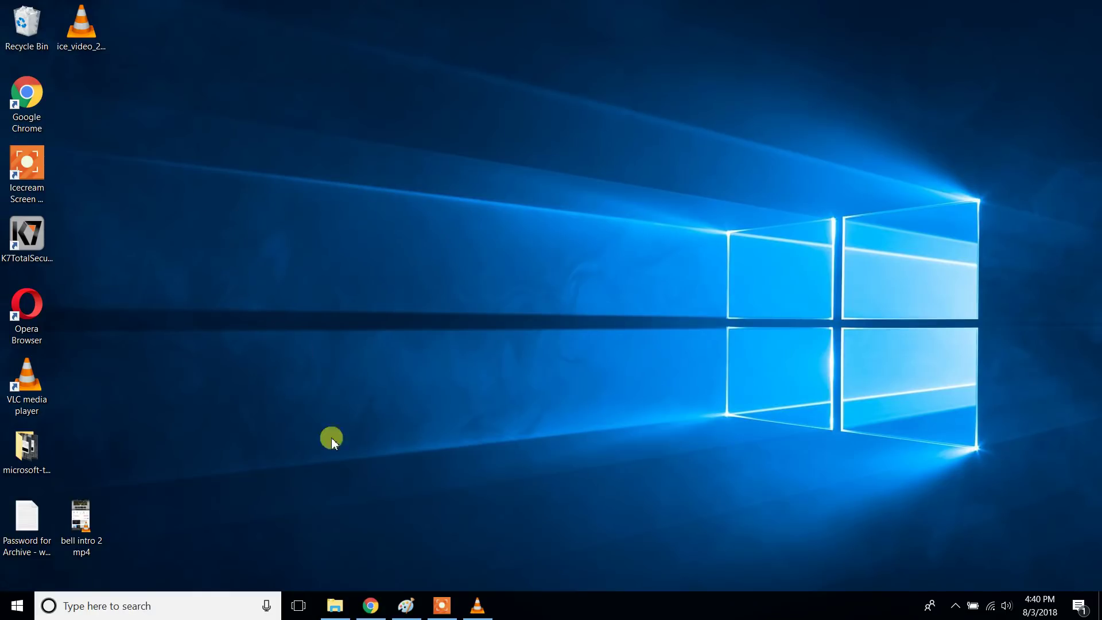
Open the picture "images" from the Downloads folder in Paint.
{"action": "left_click", "coordinate": [336, 606]}
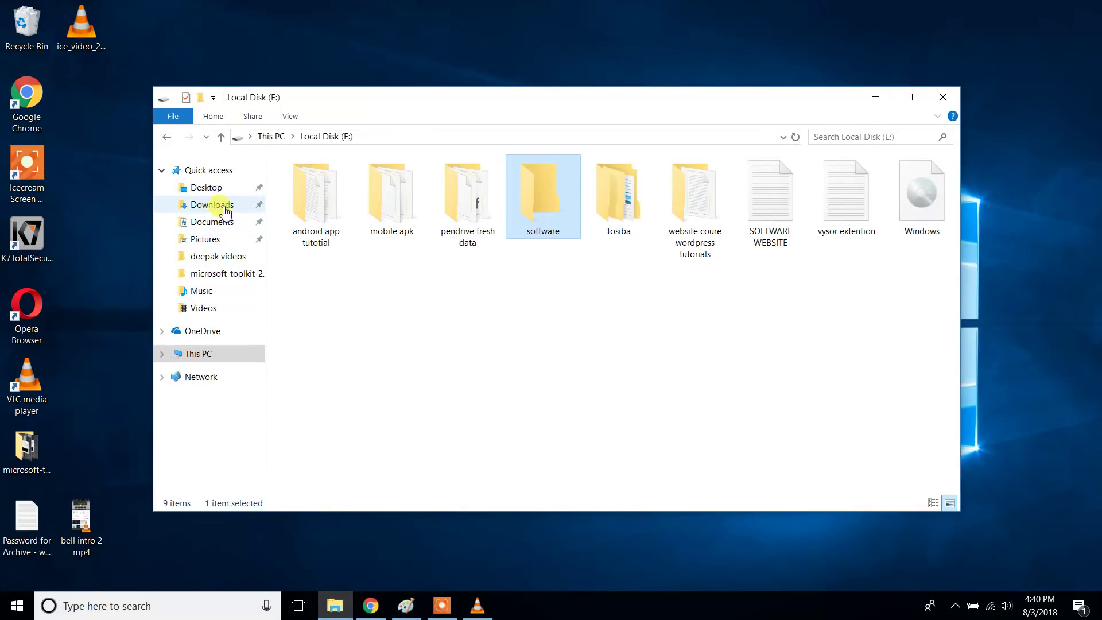
{"action": "left_click", "coordinate": [224, 208]}
{"action": "mouse_move", "coordinate": [625, 229]}
{"action": "left_mouse_down"}
{"action": "mouse_move", "coordinate": [614, 320]}
{"action": "mouse_move", "coordinate": [623, 220]}
{"action": "left_mouse_up"}
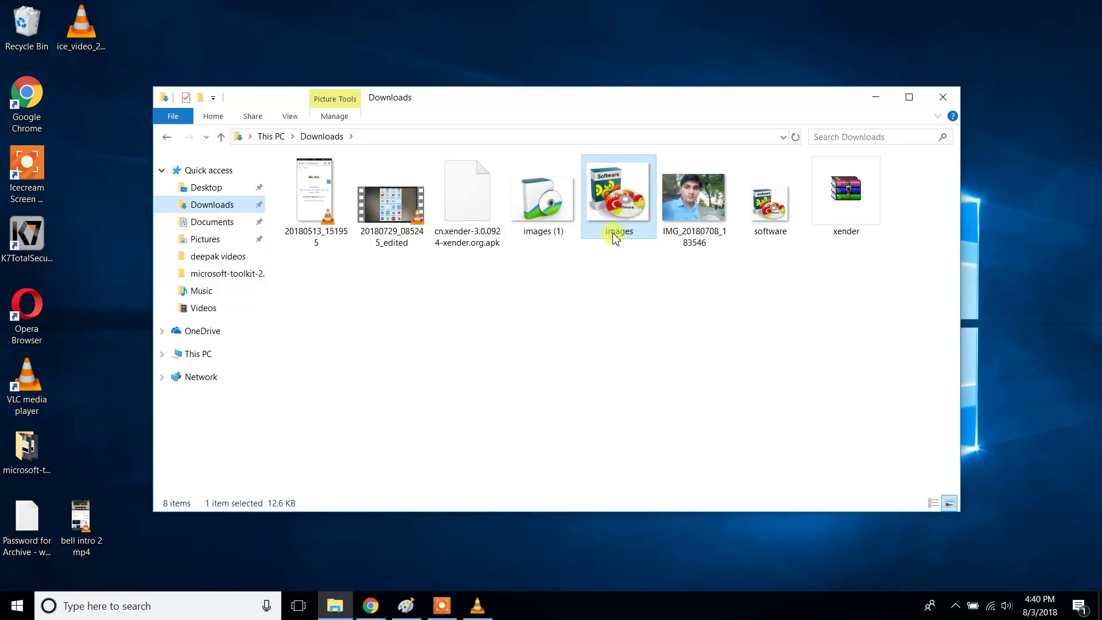
{"action": "right_click", "coordinate": [629, 210]}
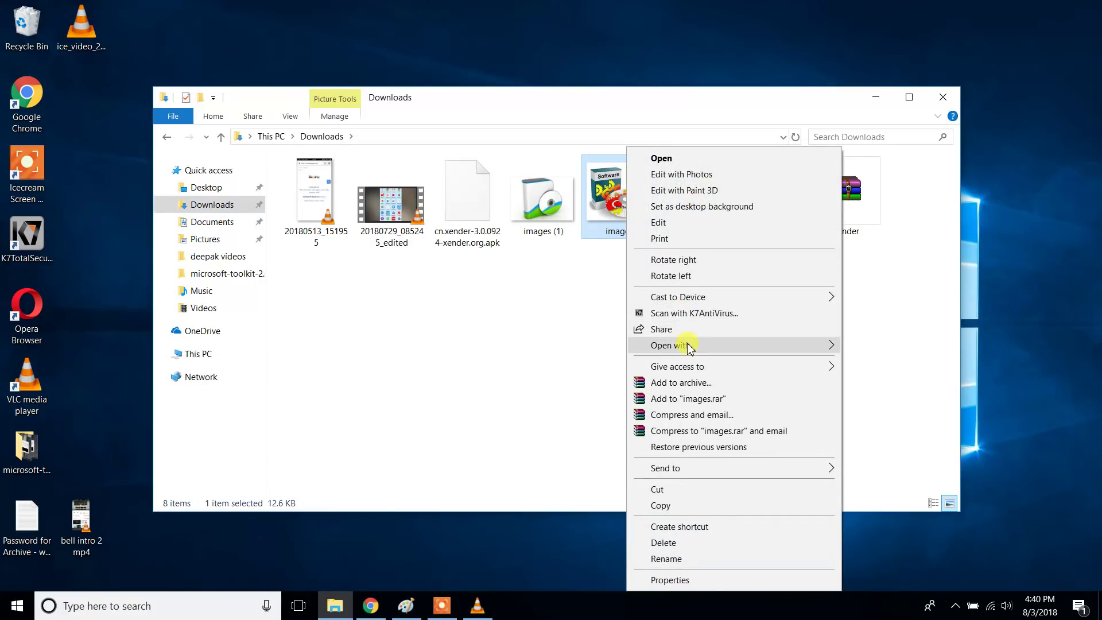
{"action": "mouse_move", "coordinate": [690, 347]}
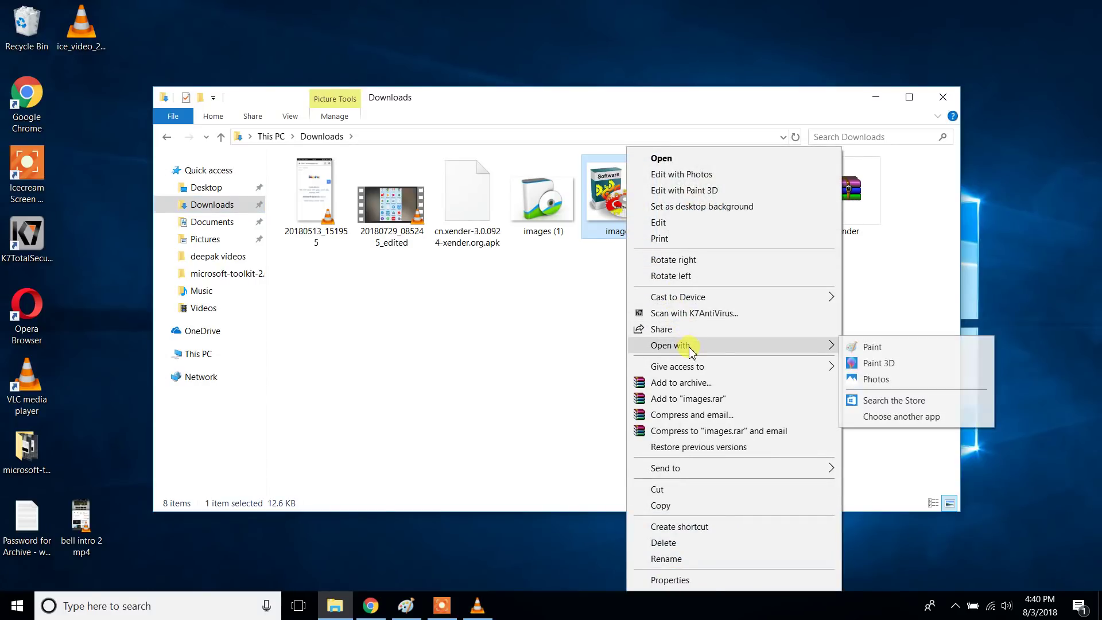
{"action": "left_click", "coordinate": [874, 348]}
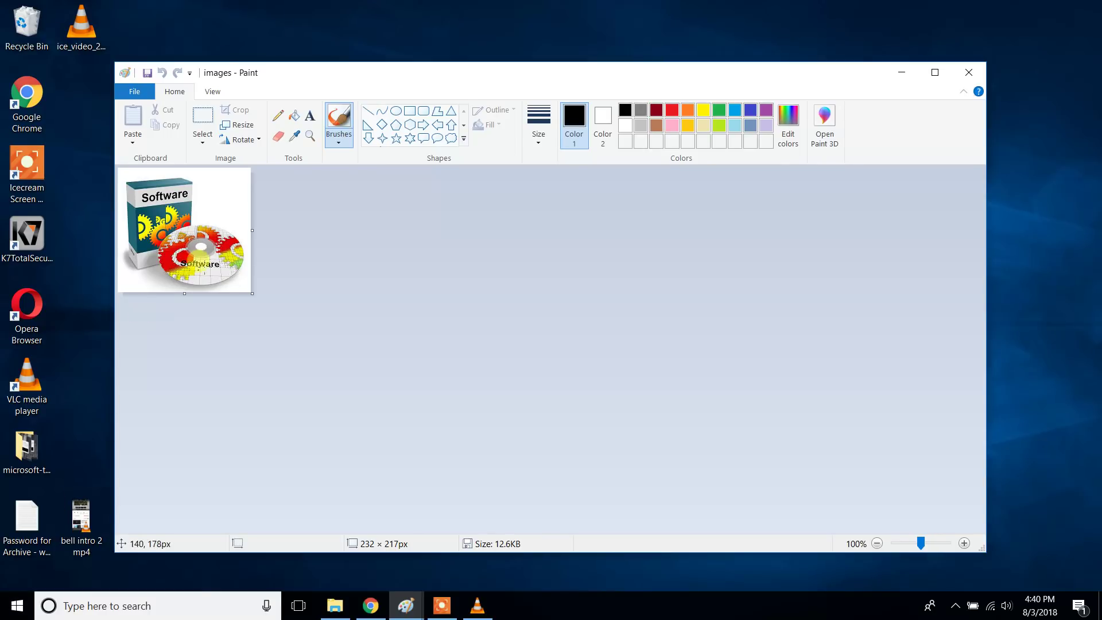
Resize the picture to 60 × 60 pixels without maintaining the aspect ratio.
{"action": "left_click", "coordinate": [242, 127]}
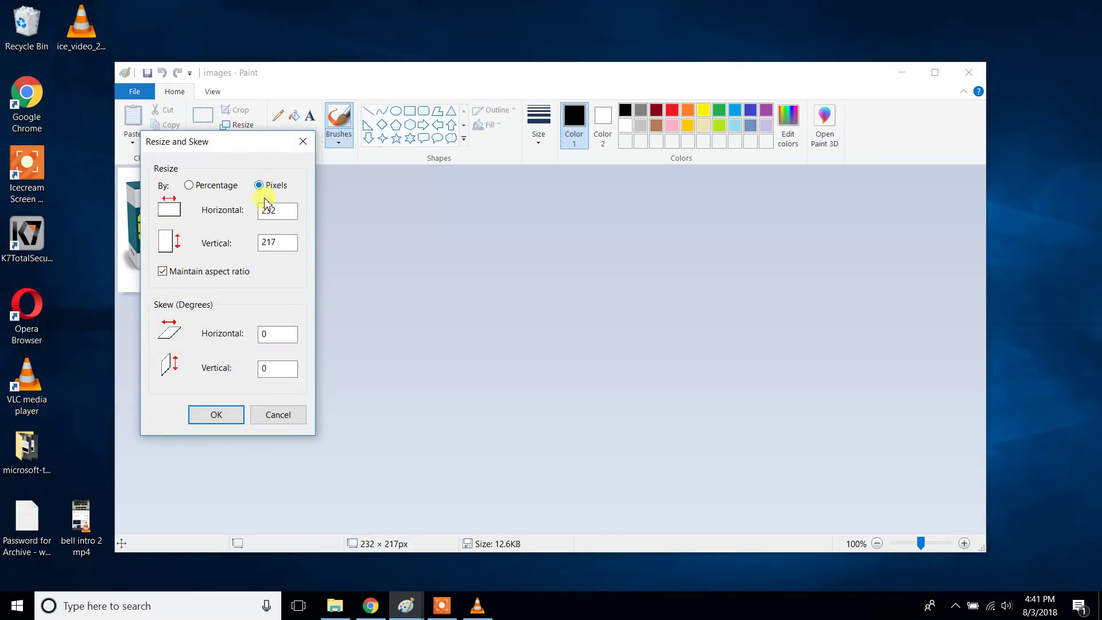
{"action": "left_click", "coordinate": [163, 271]}
{"action": "left_click", "coordinate": [284, 246]}
{"action": "left_click", "coordinate": [221, 416]}
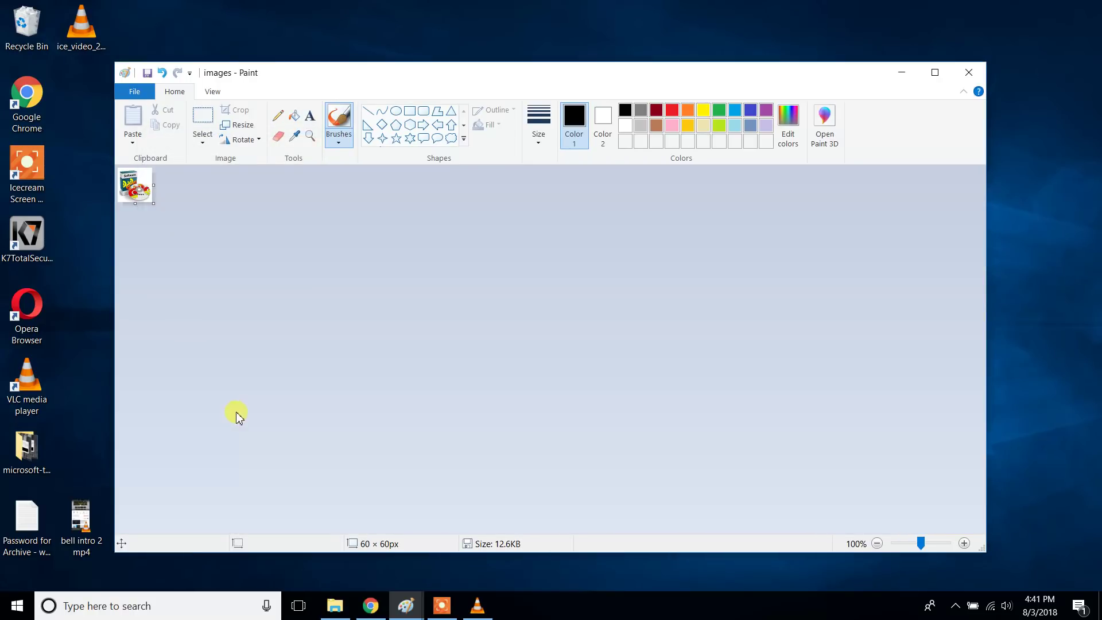
Save a copy of the resized picture in the Pictures folder, entering the name images.ico and choosing the 24-bit Bitmap format.
{"action": "left_click", "coordinate": [136, 96]}
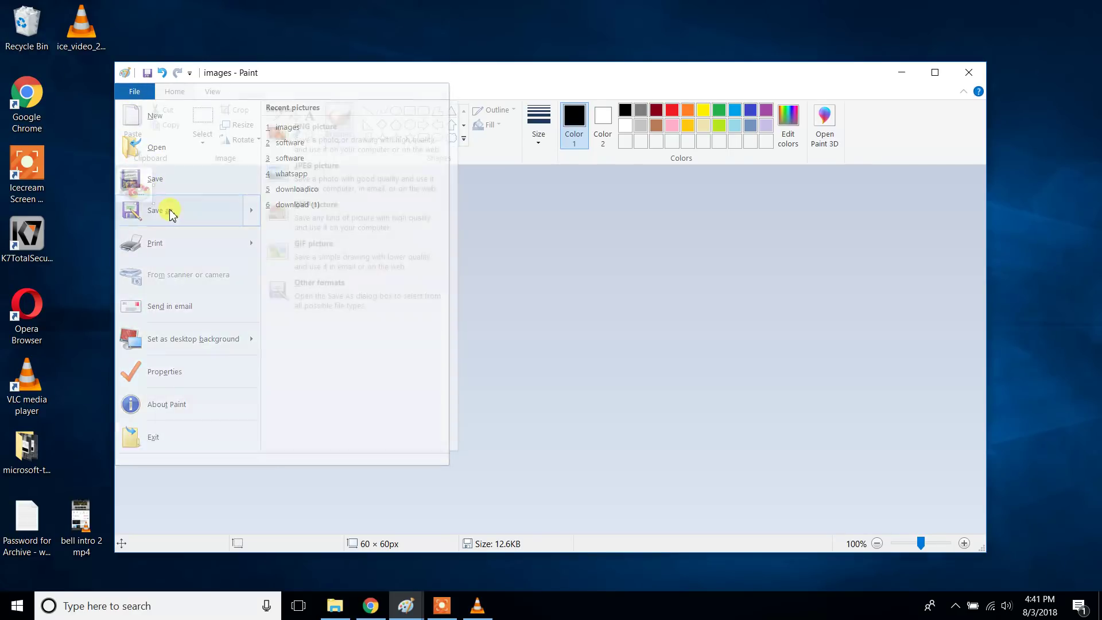
{"action": "left_click", "coordinate": [171, 213]}
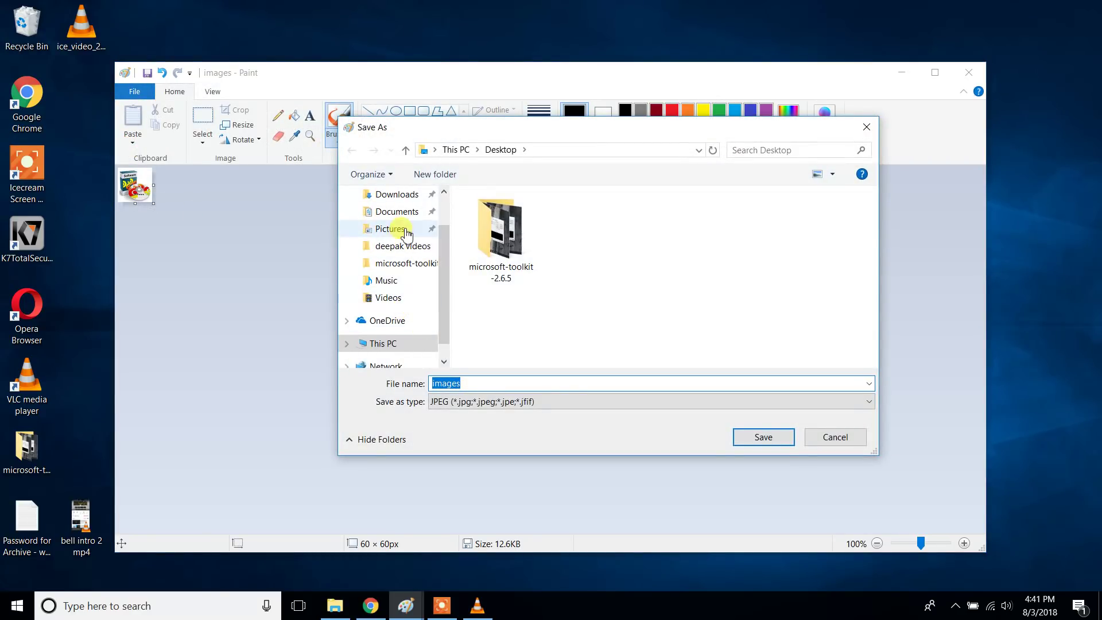
{"action": "left_click", "coordinate": [401, 345]}
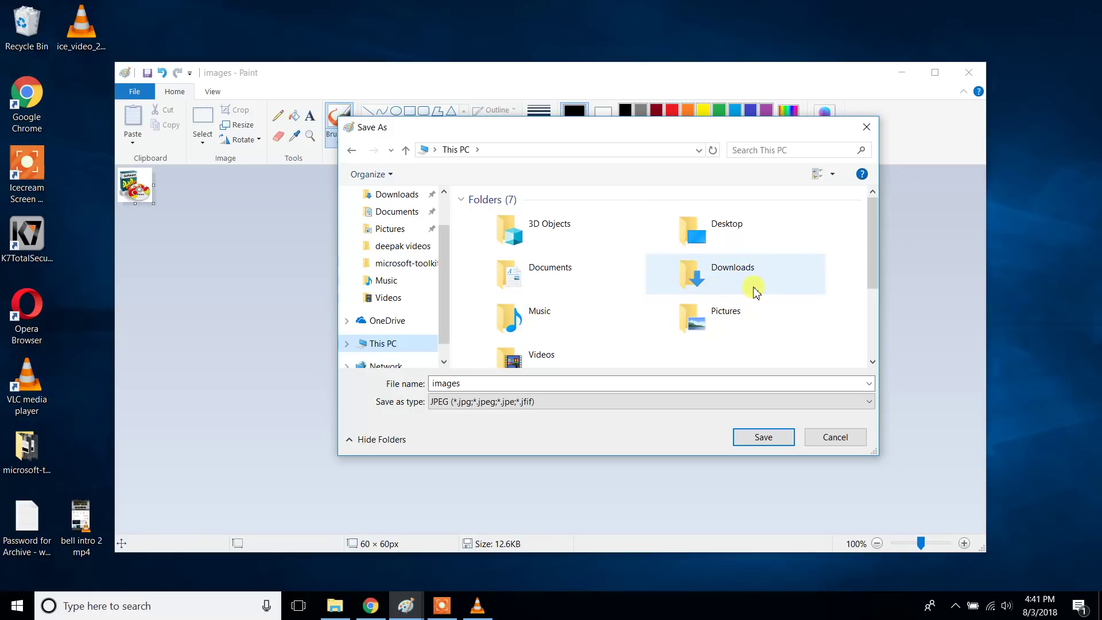
{"action": "double_click", "coordinate": [729, 315]}
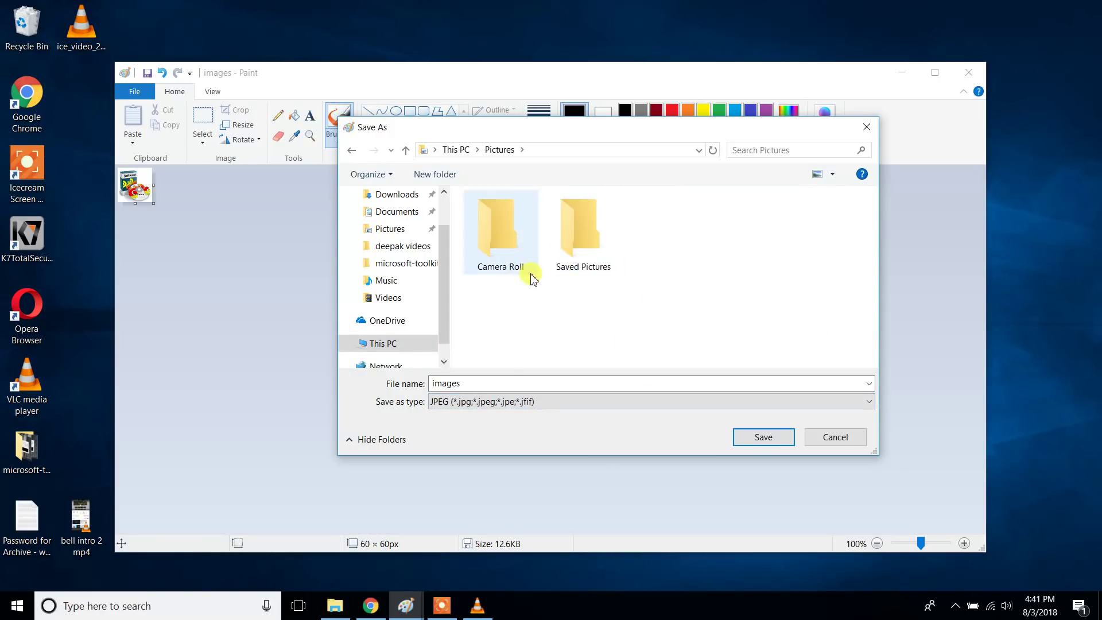
{"action": "double_click", "coordinate": [478, 383]}
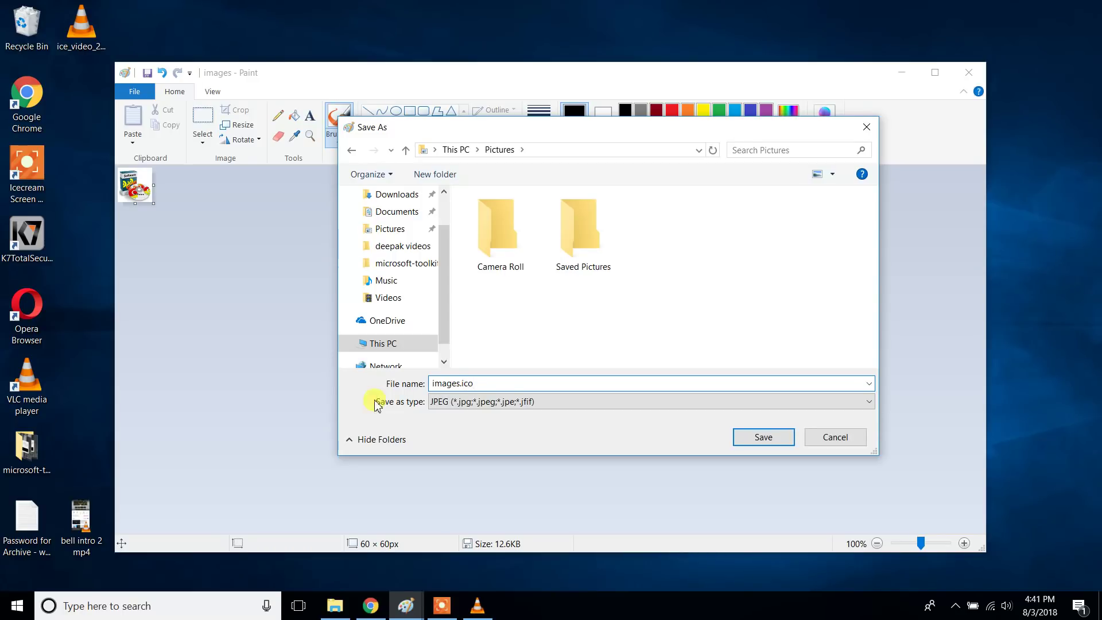
{"action": "left_click", "coordinate": [503, 404]}
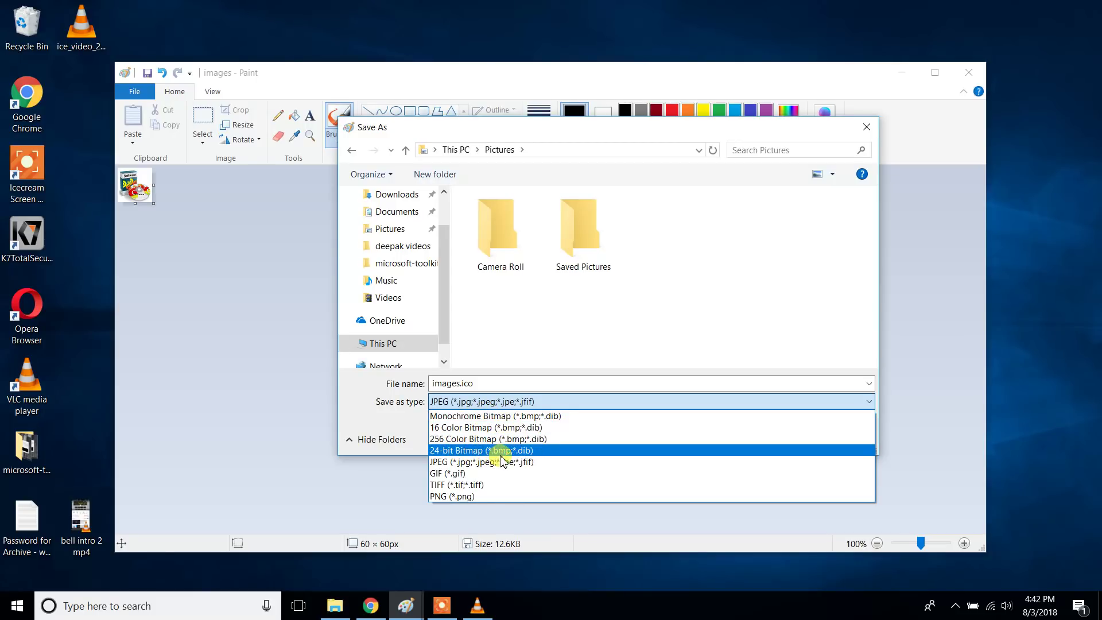
{"action": "left_click", "coordinate": [509, 452]}
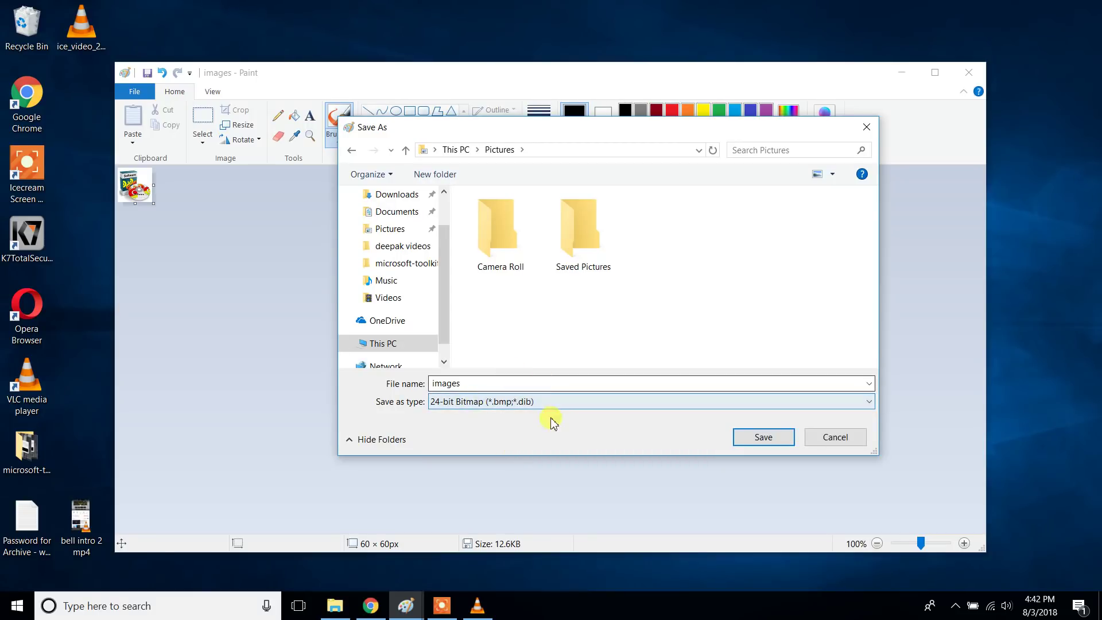
{"action": "left_click", "coordinate": [761, 437]}
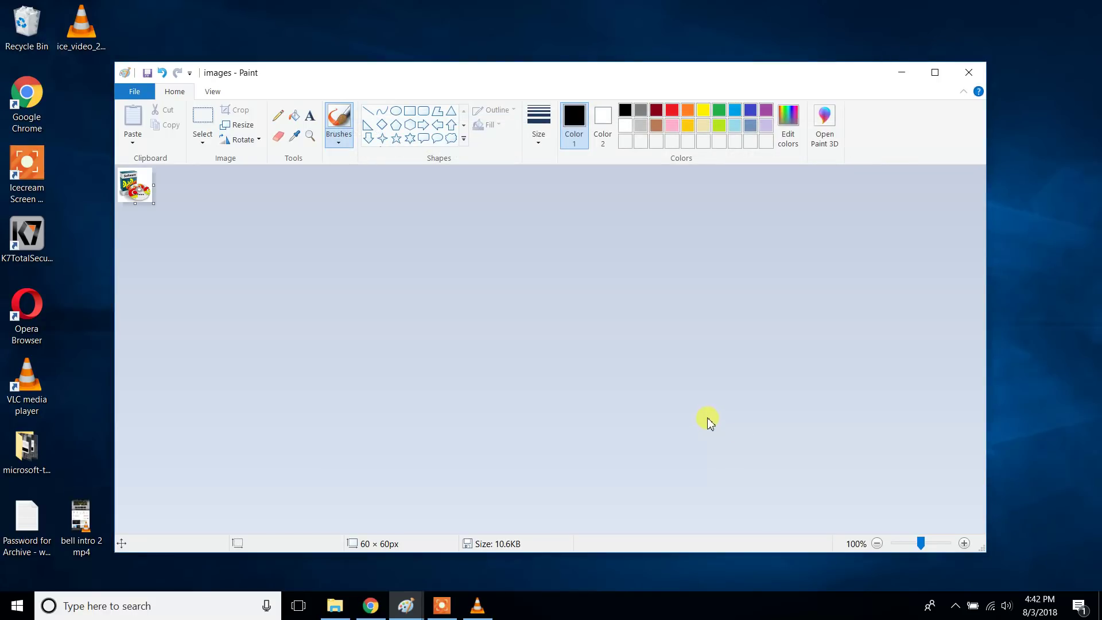
Minimize Paint and open the properties of the "software" folder on Local Disk (E:) in File Explorer.
{"action": "left_click", "coordinate": [903, 73]}
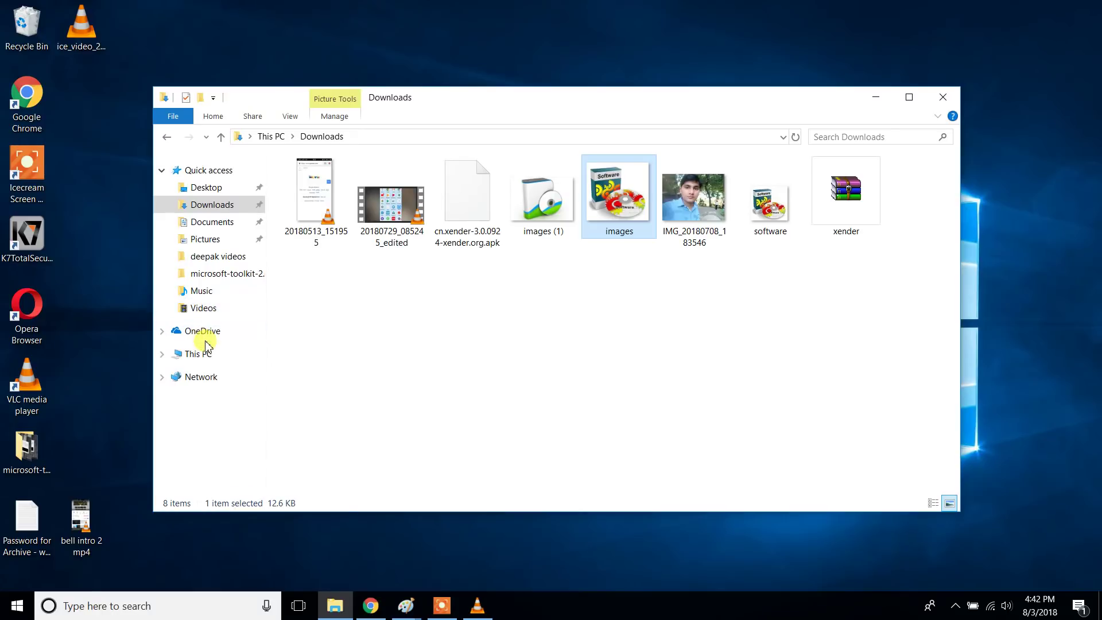
{"action": "left_click", "coordinate": [205, 355]}
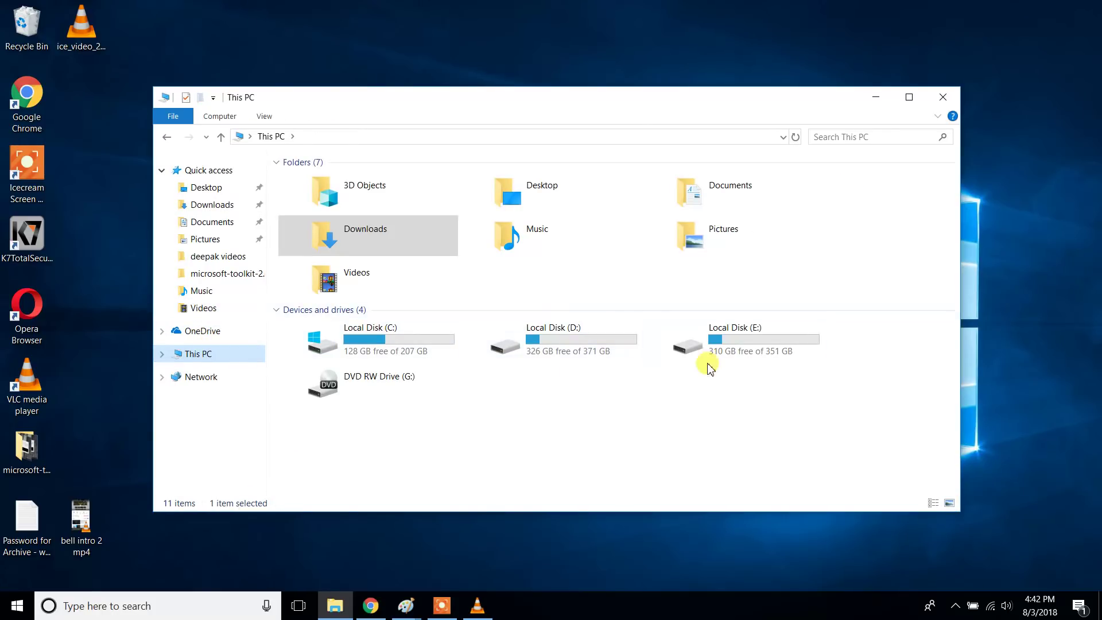
{"action": "left_click", "coordinate": [779, 353]}
{"action": "double_click", "coordinate": [779, 352]}
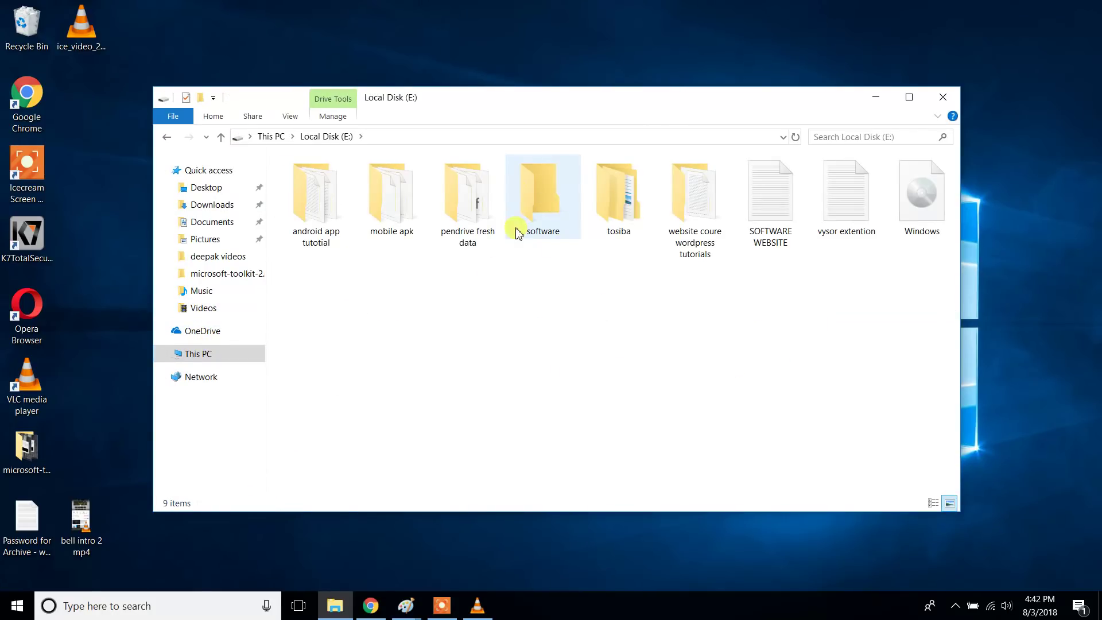
{"action": "right_click", "coordinate": [544, 219]}
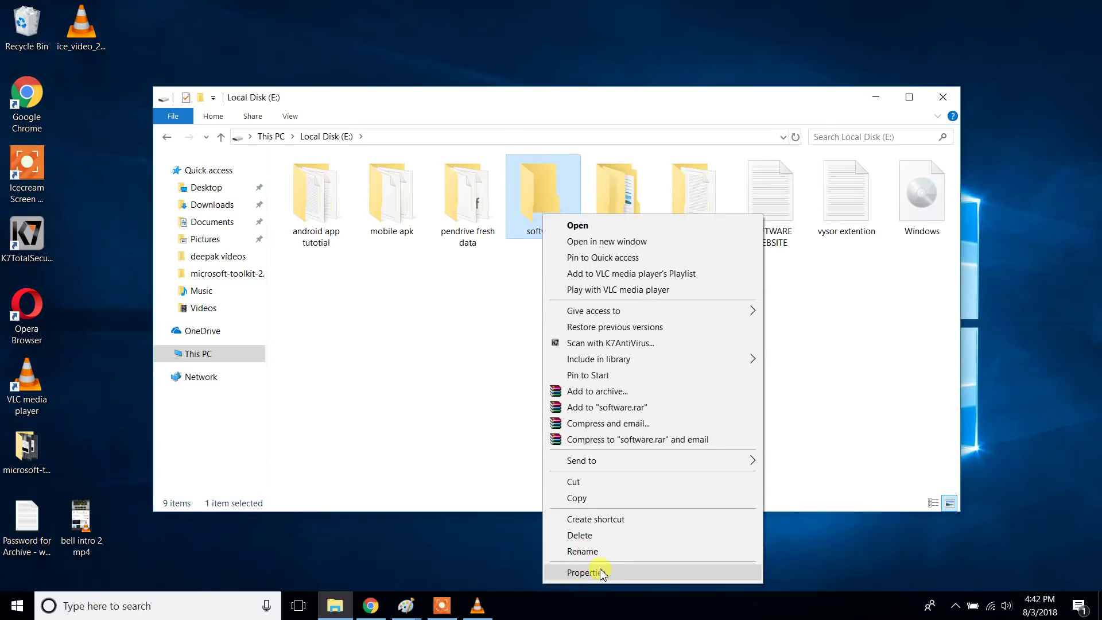
{"action": "left_click", "coordinate": [603, 573]}
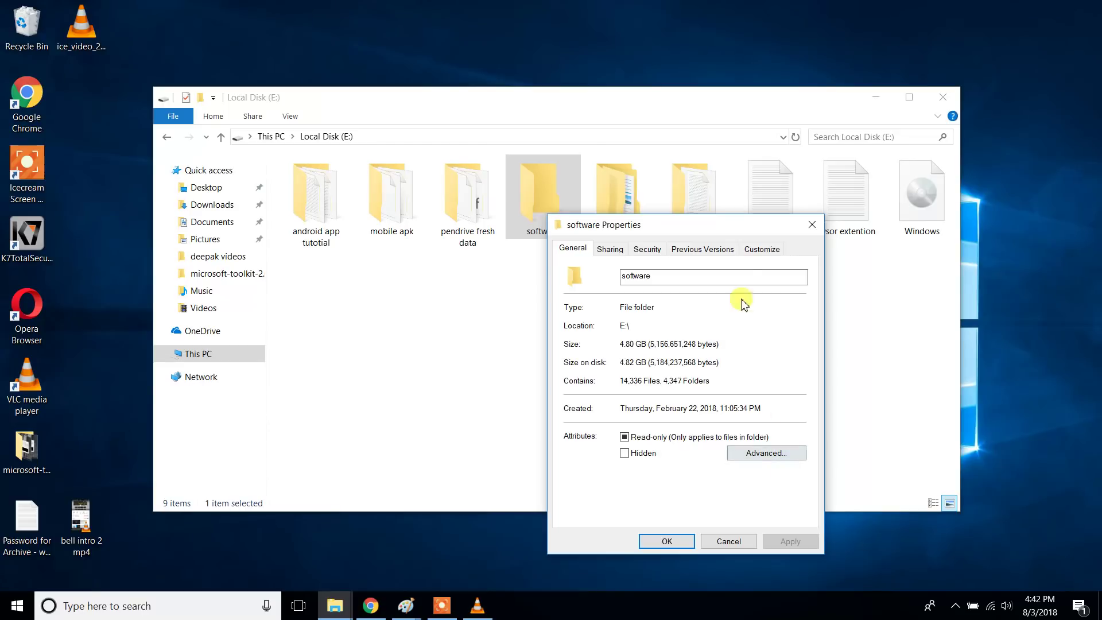
Choose the "images" file from the Pictures folder as the folder's custom icon, with all file types listed.
{"action": "left_click", "coordinate": [770, 251]}
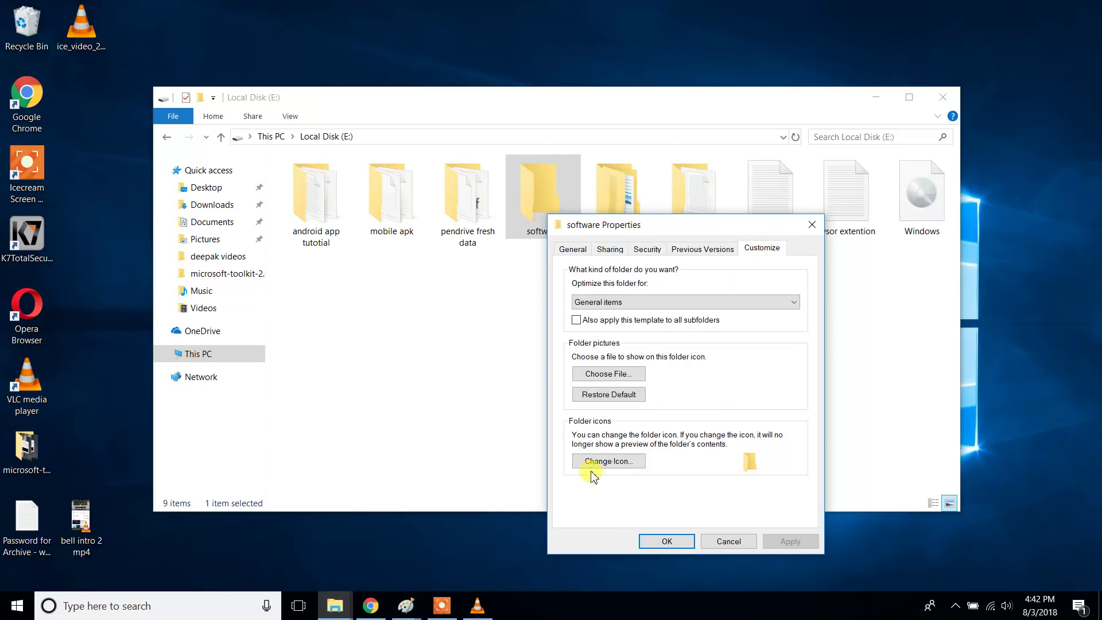
{"action": "left_click", "coordinate": [613, 460]}
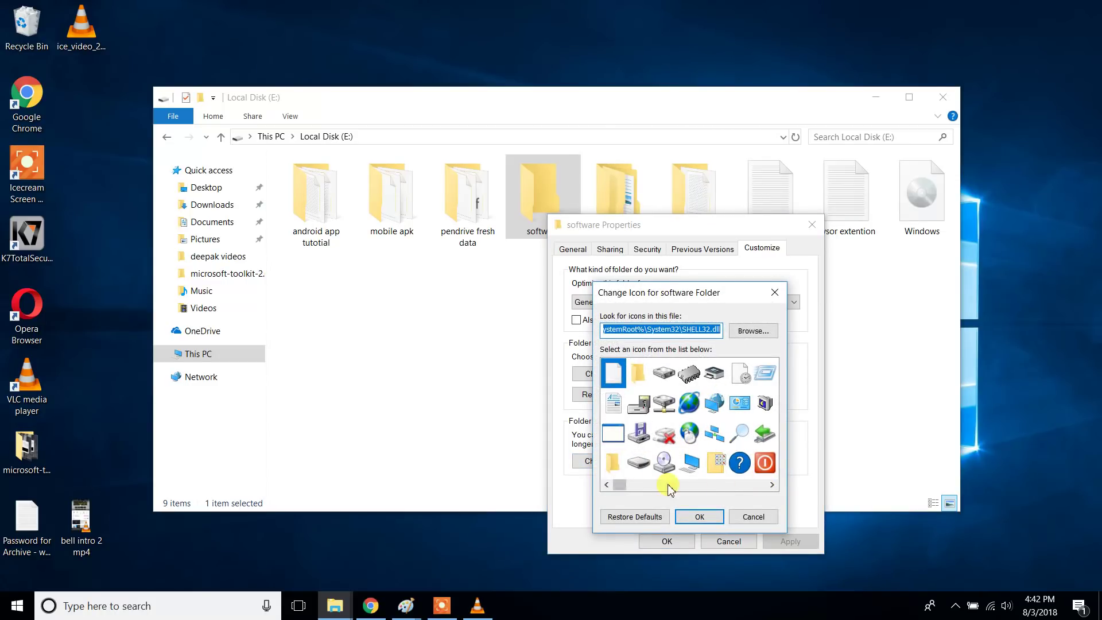
{"action": "left_click_drag", "start_coordinate": [625, 487], "coordinate": [774, 487]}
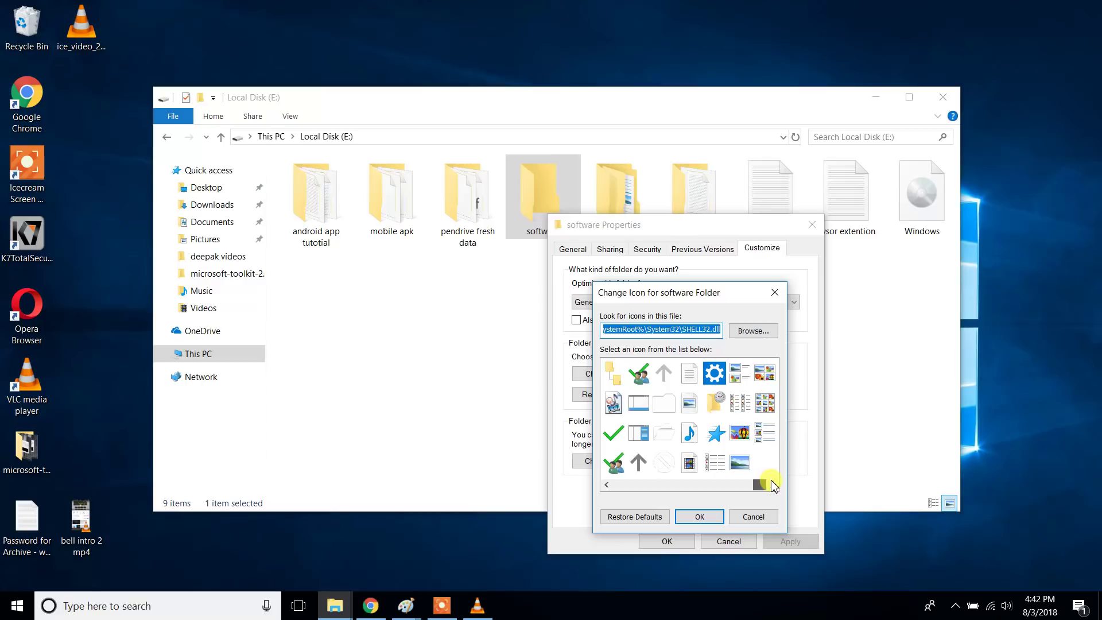
{"action": "left_click", "coordinate": [769, 333]}
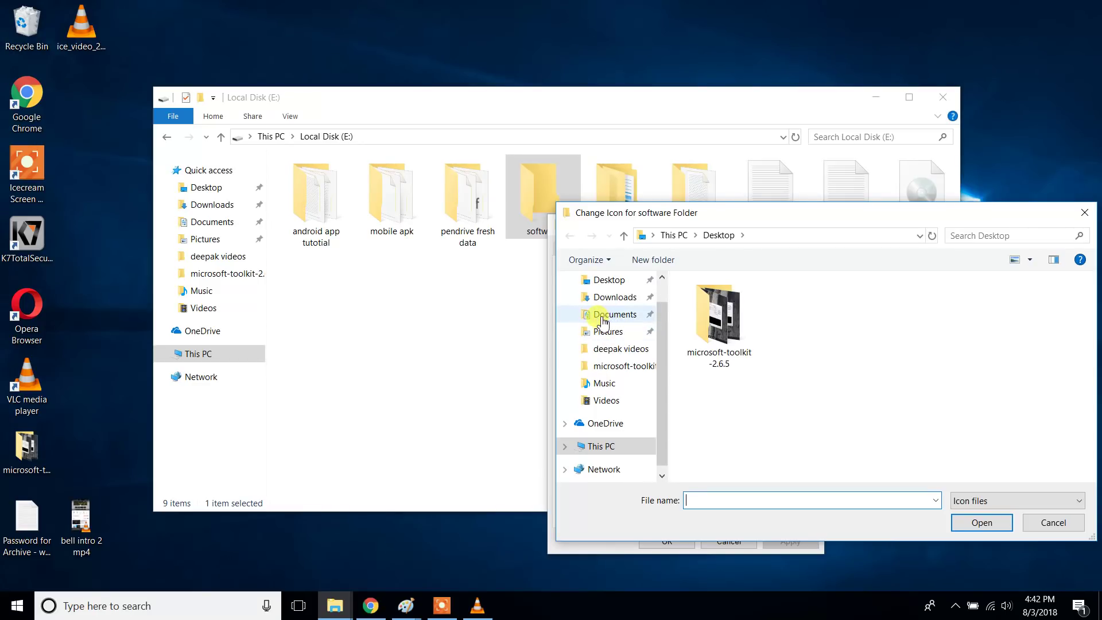
{"action": "left_click", "coordinate": [602, 331]}
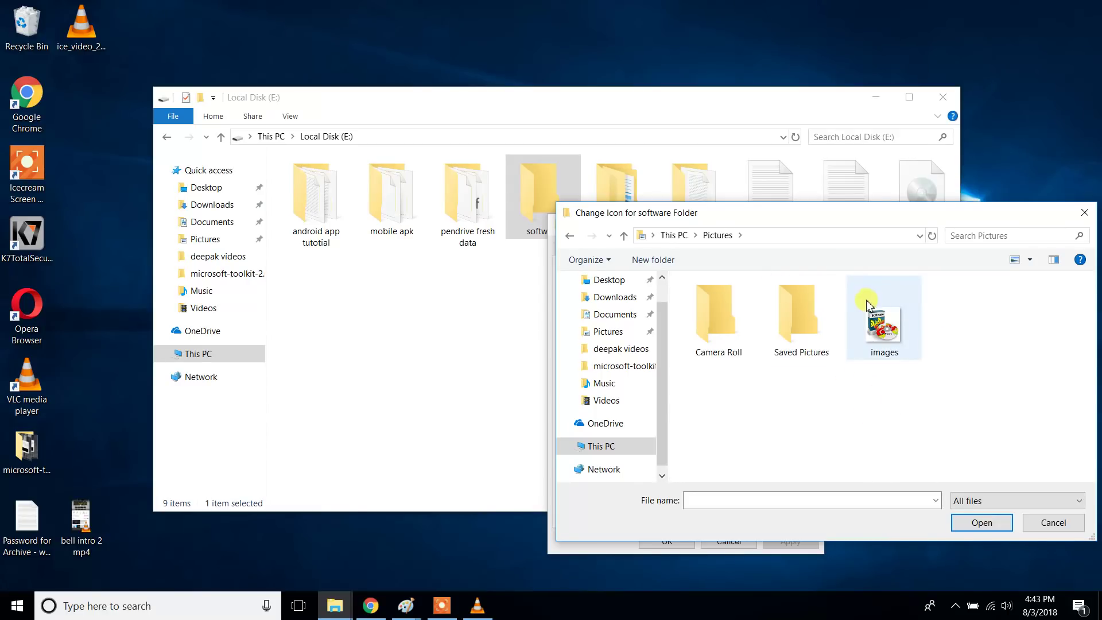
{"action": "left_click", "coordinate": [1007, 502]}
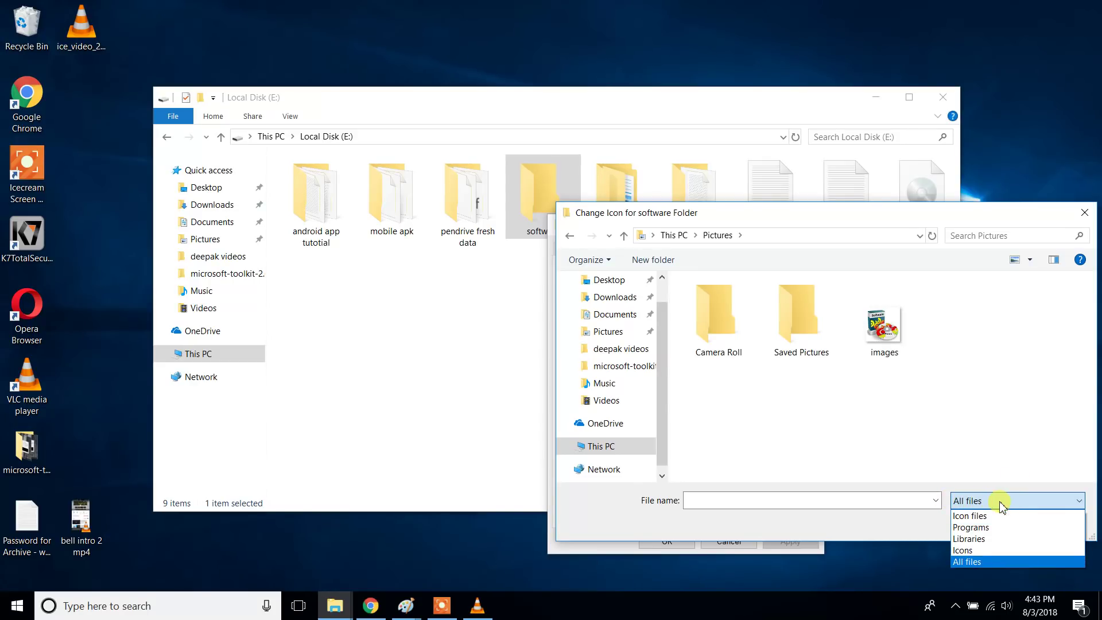
{"action": "left_click", "coordinate": [975, 564]}
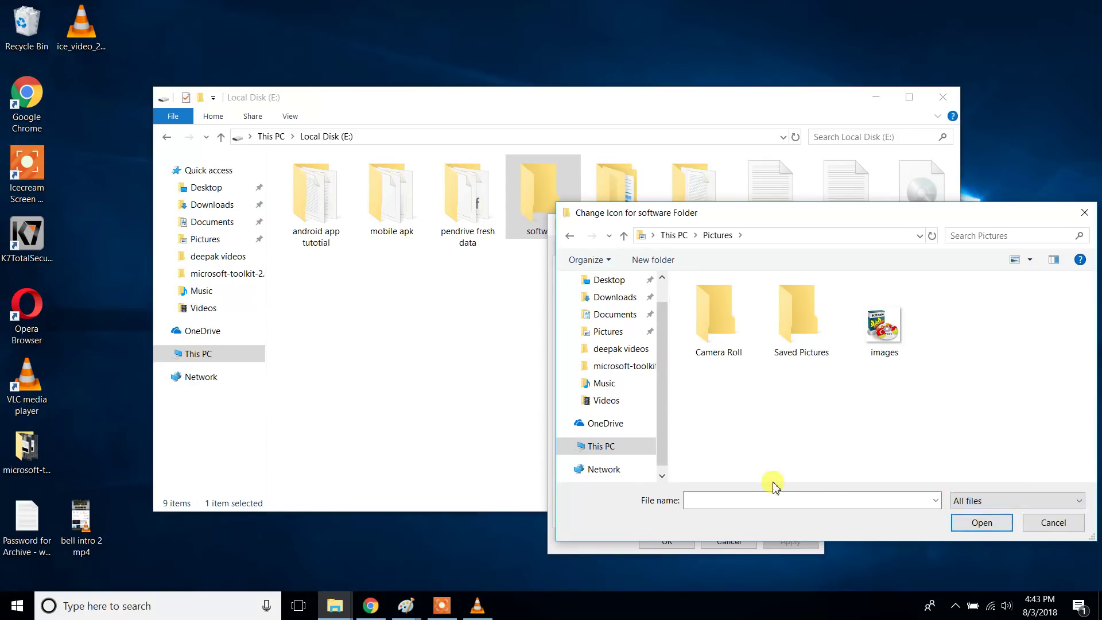
{"action": "left_click", "coordinate": [878, 345]}
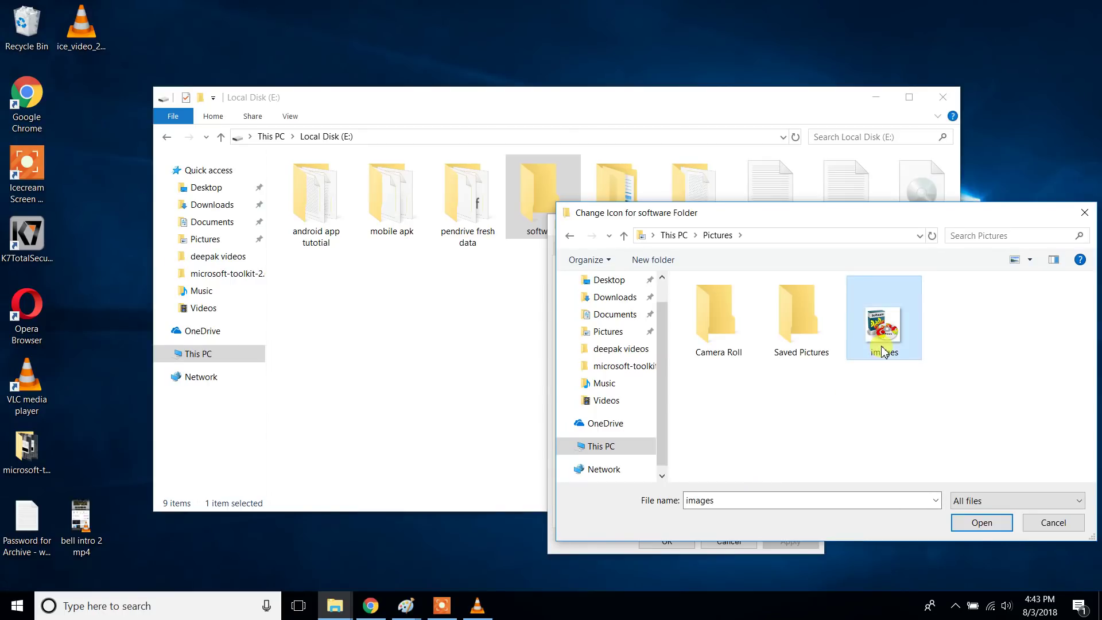
{"action": "left_click", "coordinate": [981, 523]}
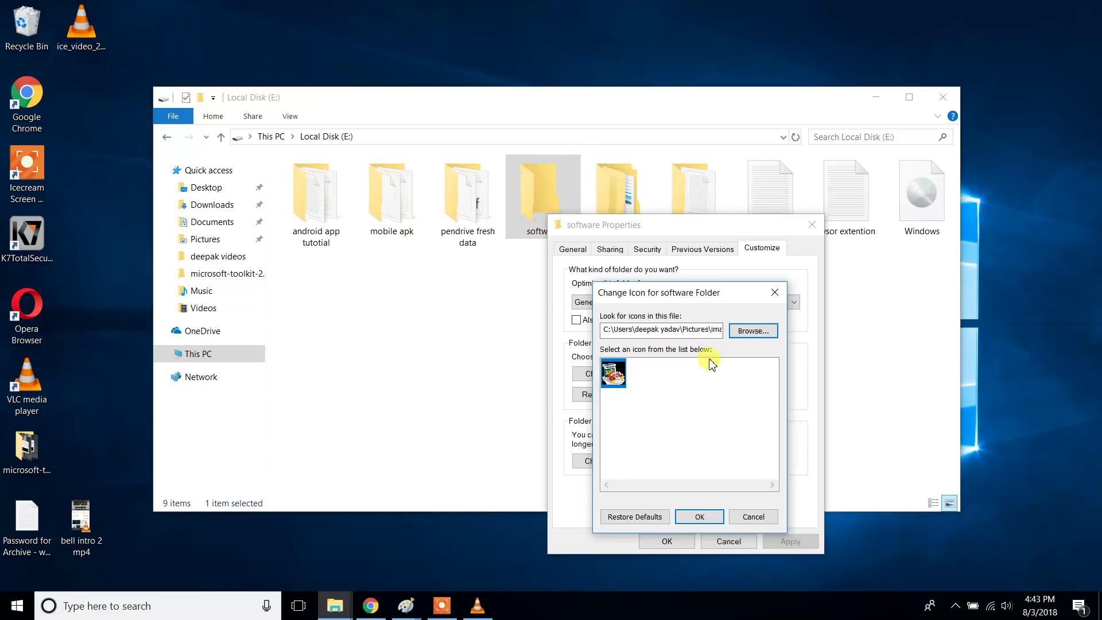
{"action": "left_click", "coordinate": [704, 517]}
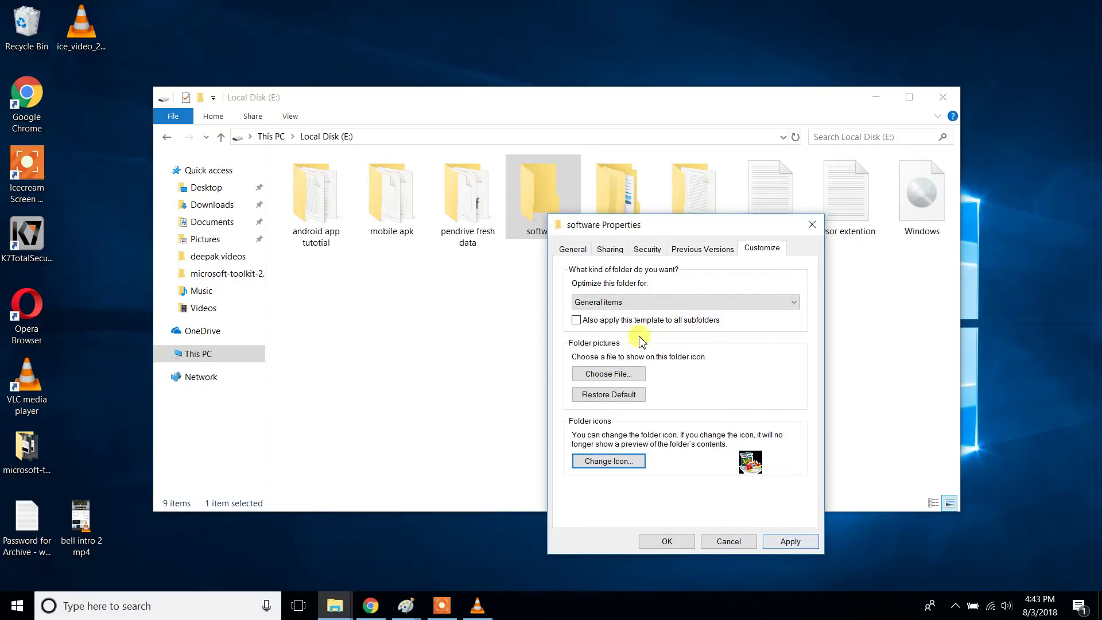
Apply the new icon to the "software" folder and close its properties.
{"action": "left_click_drag", "start_coordinate": [680, 226], "coordinate": [661, 223]}
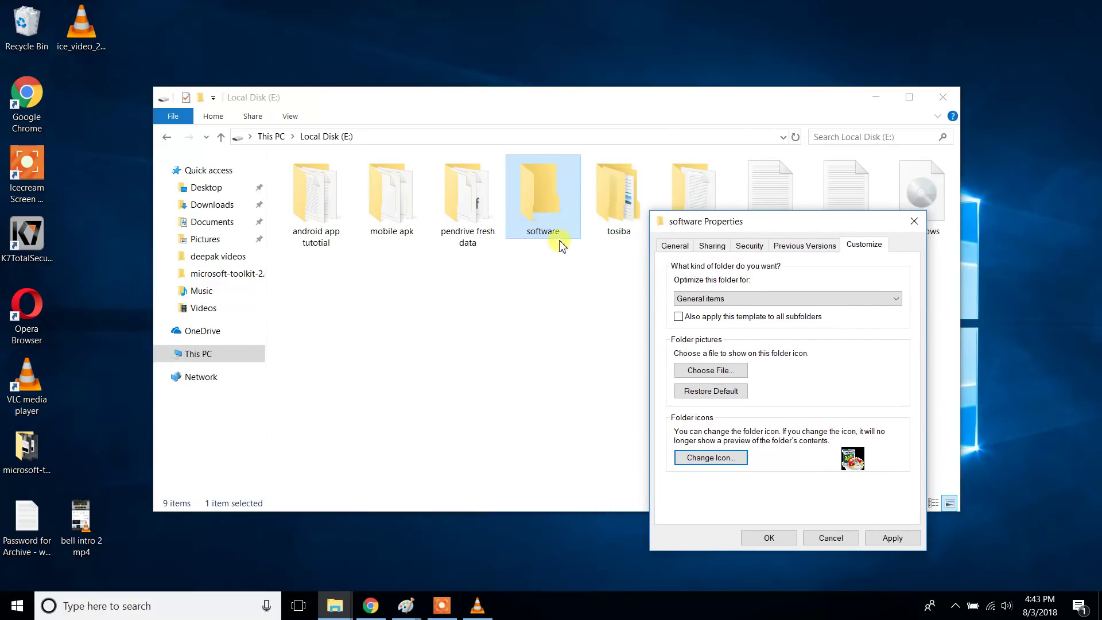
{"action": "left_click", "coordinate": [897, 537]}
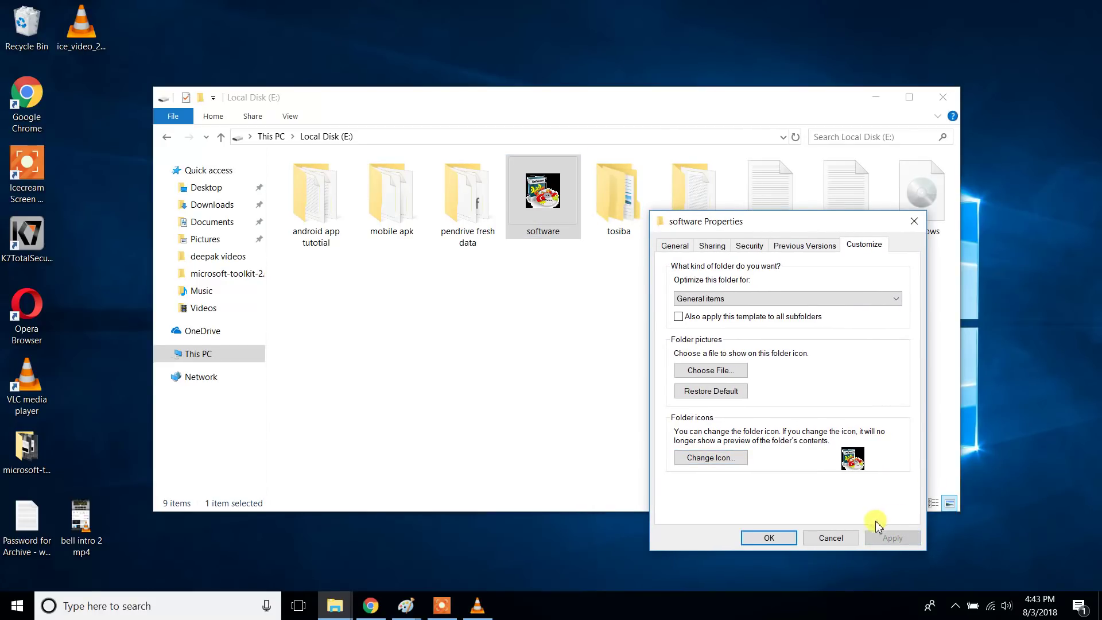
{"action": "left_click", "coordinate": [778, 539]}
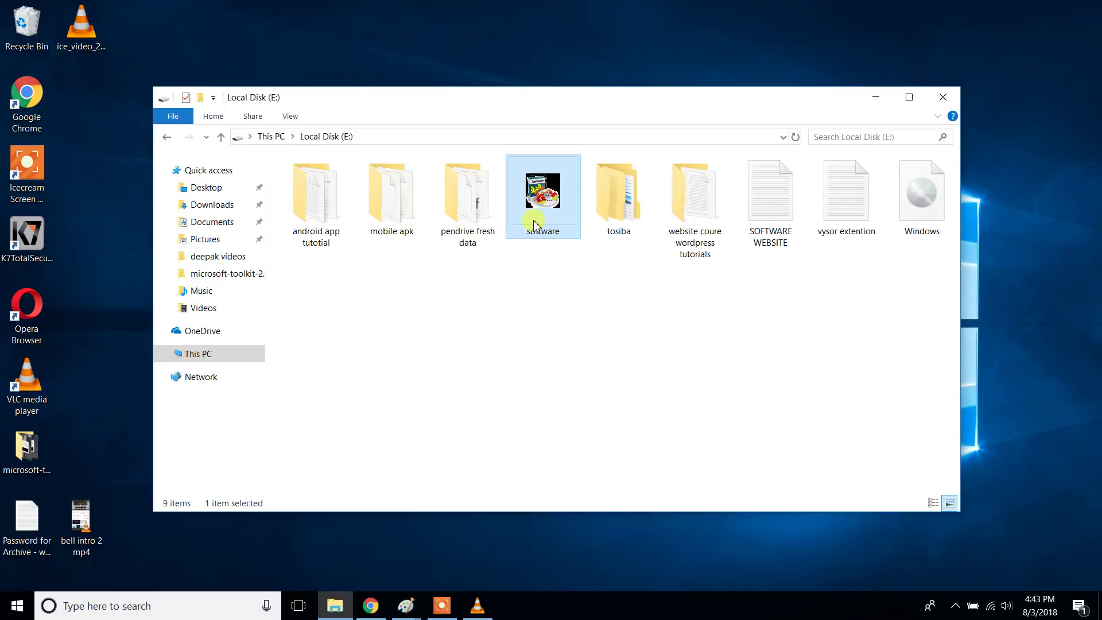
Inspect the icon of the "software" folder on Local Disk (E:) and minimize File Explorer.
{"action": "left_click", "coordinate": [580, 278]}
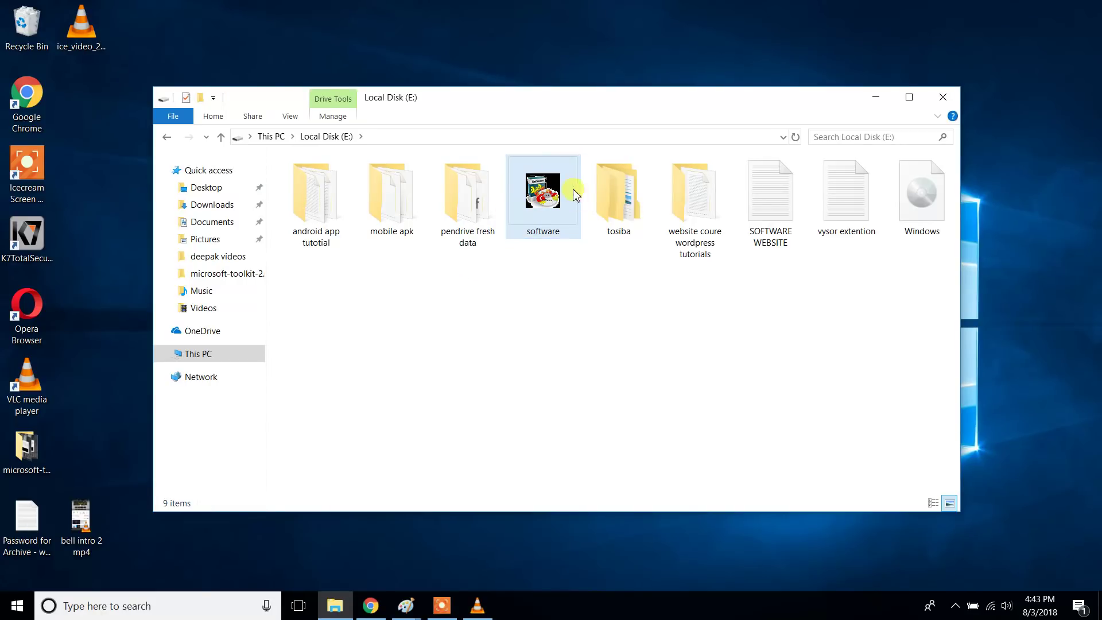
{"action": "mouse_move", "coordinate": [547, 199]}
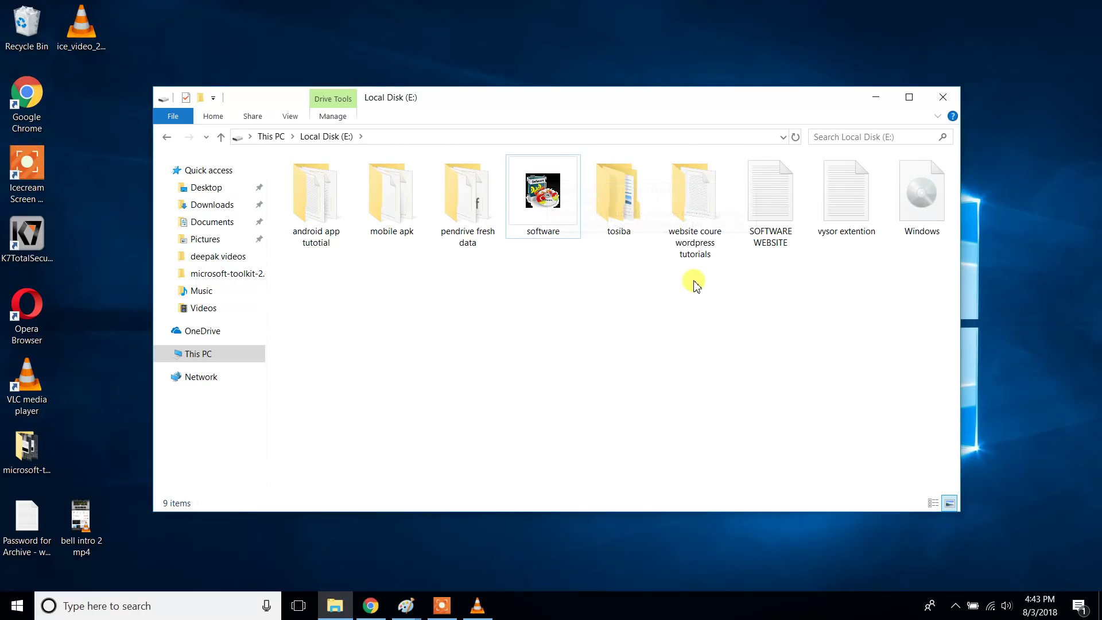
{"action": "left_click", "coordinate": [879, 98]}
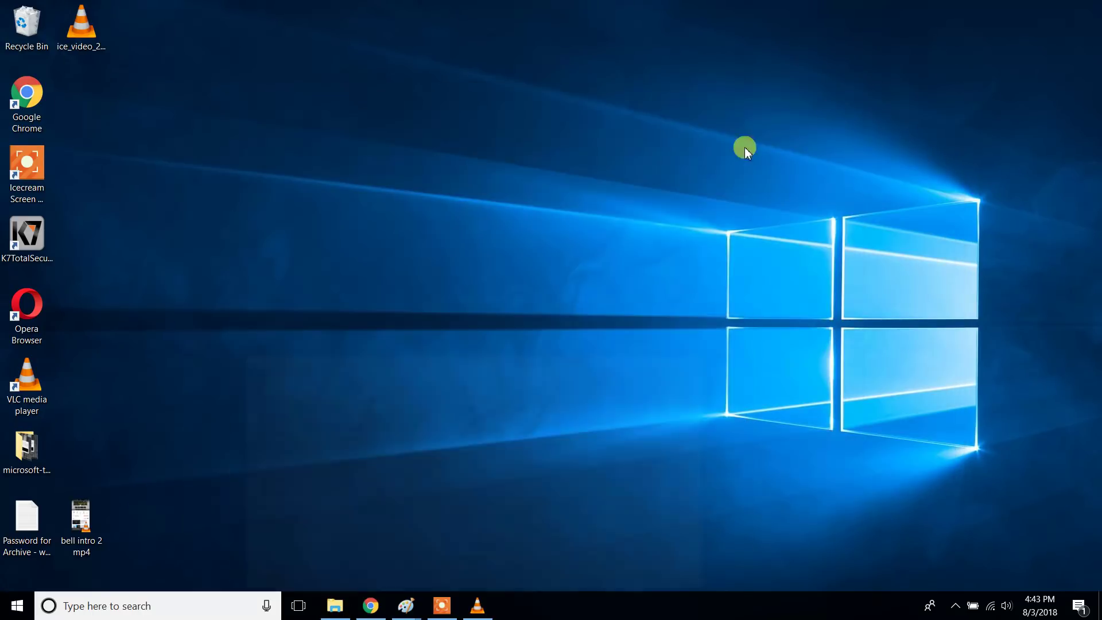